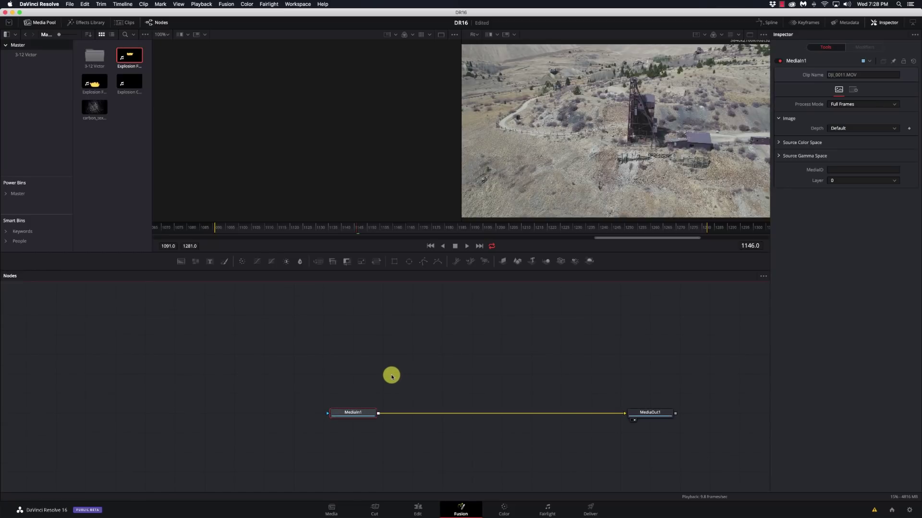
pyautogui.scroll(2, 415, 376)
pyautogui.scroll(-2, 414, 376)
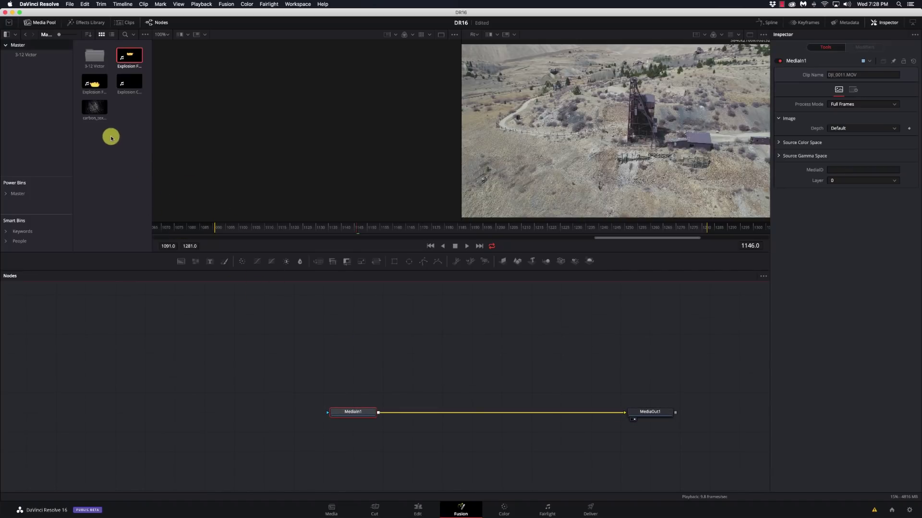
# Step: Bring the Explosion Fireball clip in as MediaIn2 and chain Transform1 and TimeSpeed1 after it
pyautogui.moveTo(131, 57); pyautogui.dragTo(356, 358)
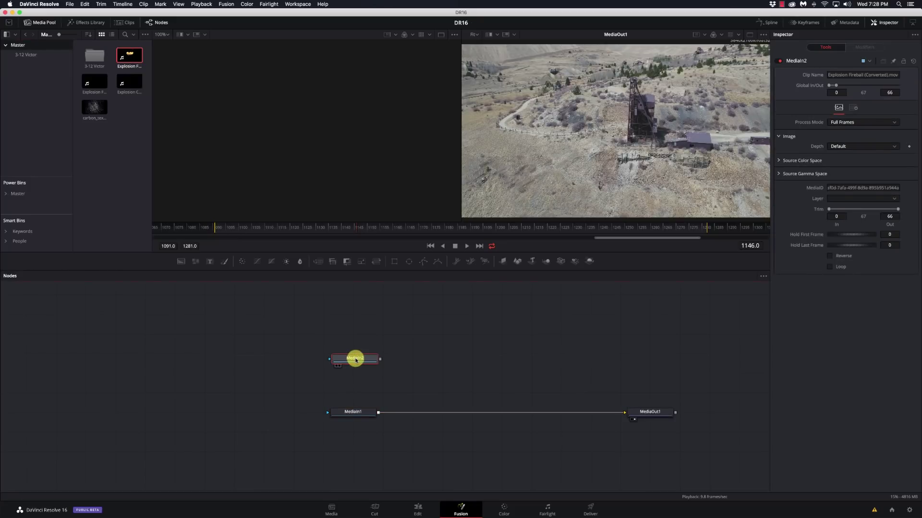
pyautogui.hotkey('shift', 'space')
pyautogui.write('merge')
pyautogui.write('trans')
pyautogui.press('Return')
pyautogui.hotkey('shift', 'space')
pyautogui.write('time')
pyautogui.press('Return')
# Step: Review the MediaIn2, Transform1 and TimeSpeed1 controls and jump to frame 1091
pyautogui.hscroll(1, 350, 359)
pyautogui.click(350, 359)
pyautogui.click(406, 361)
pyautogui.click(471, 363)
pyautogui.click(218, 229)
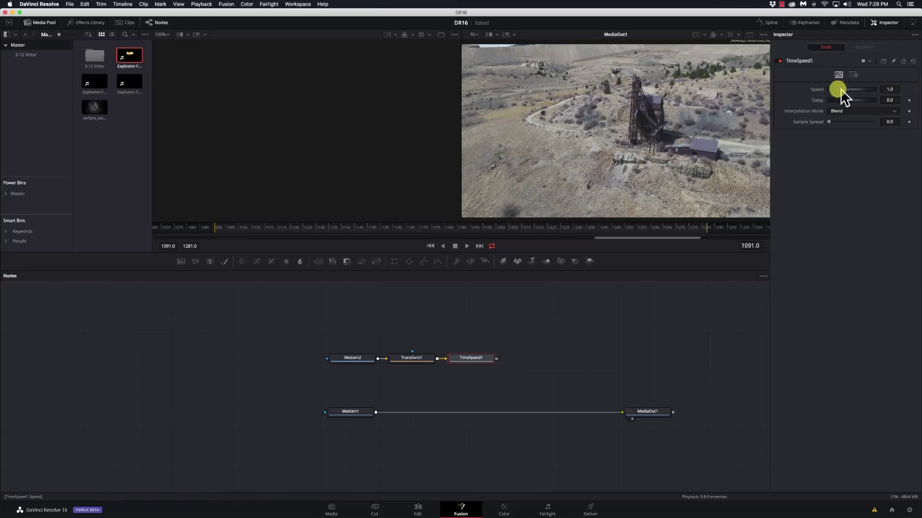
# Step: Insert a Tracker after MediaIn1, place its box on the mine building and track forward
pyautogui.click(367, 411)
pyautogui.hotkey('shift', 'space')
pyautogui.write('tr')
pyautogui.press('Return')
pyautogui.moveTo(529, 82); pyautogui.dragTo(682, 164)
pyautogui.click(902, 91)
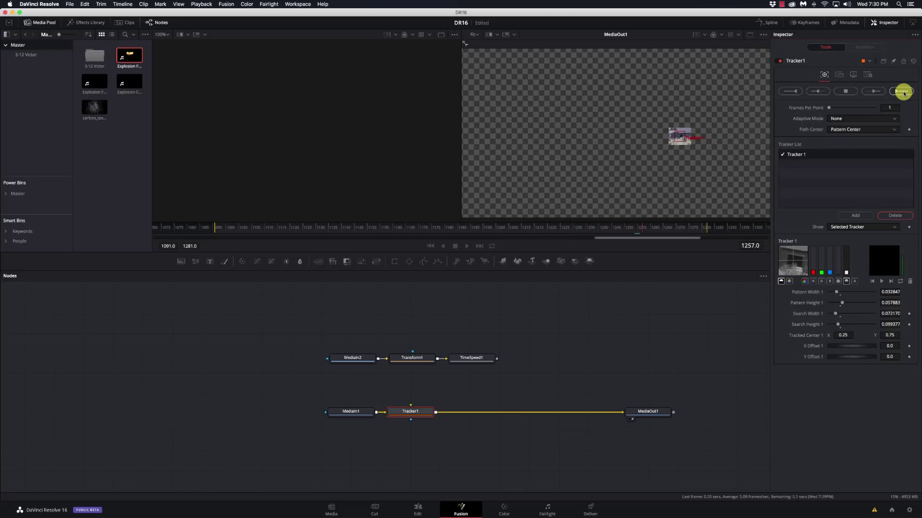
# Step: Return to frame 1091 and rearrange nodes, moving Tracker1 just before MediaOut1
pyautogui.click(525, 294)
pyautogui.click(217, 231)
pyautogui.moveTo(413, 409); pyautogui.dragTo(573, 414)
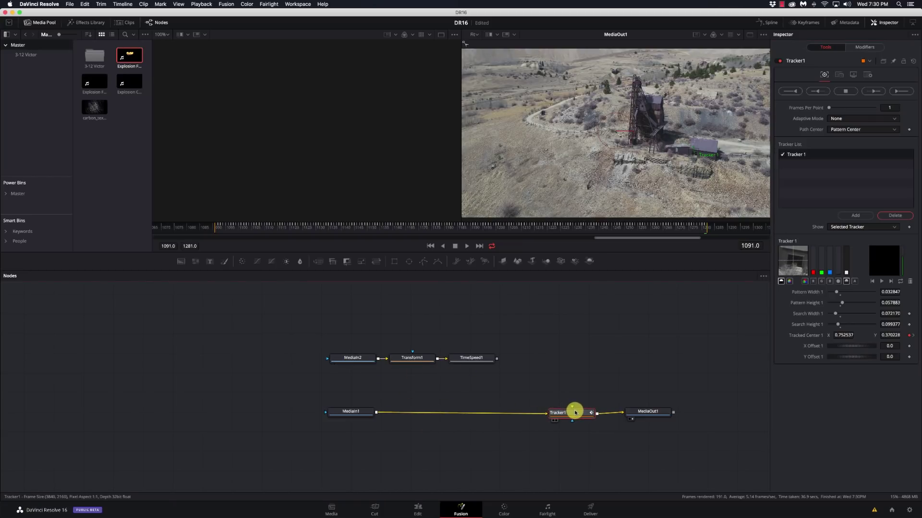
pyautogui.moveTo(575, 413); pyautogui.dragTo(579, 412)
pyautogui.click(334, 411)
pyautogui.moveTo(342, 415); pyautogui.dragTo(325, 417)
# Step: Insert Merge1 after MediaIn1, feed TimeSpeed1 into its foreground, and play back the composite
pyautogui.hotkey('shift', 'space')
pyautogui.write('tr')
pyautogui.press('BackSpace')
pyautogui.press('BackSpace')
pyautogui.write('mer')
pyautogui.press('Return')
pyautogui.moveTo(496, 360); pyautogui.dragTo(392, 408)
pyautogui.moveTo(502, 376); pyautogui.dragTo(293, 367)
pyautogui.click(466, 246)
pyautogui.click(466, 246)
# Step: Give TimeSpeed1 a delay of 1095 frames and play from frame 1091 to check timing
pyautogui.moveTo(402, 413); pyautogui.dragTo(423, 414)
pyautogui.click(413, 370)
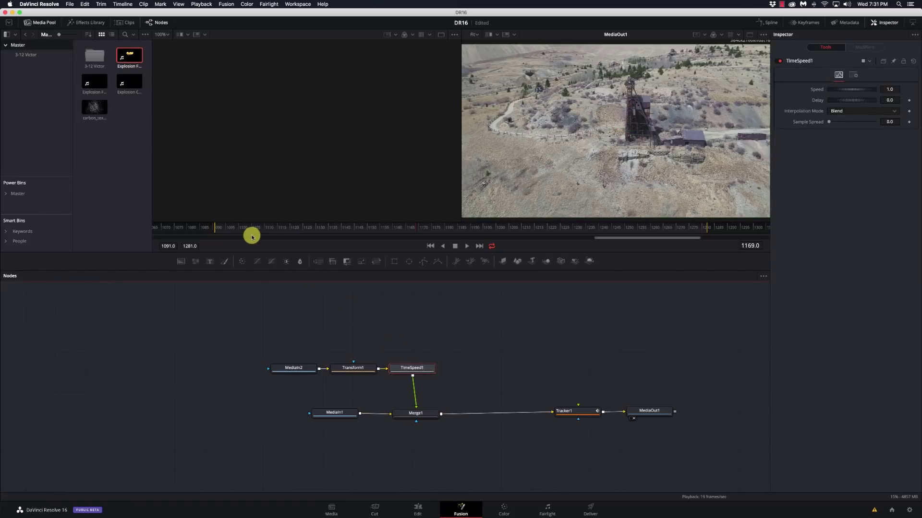
pyautogui.moveTo(223, 233)
pyautogui.mouseDown()
pyautogui.moveTo(212, 231)
pyautogui.moveTo(249, 232)
pyautogui.moveTo(217, 235)
pyautogui.mouseUp()
pyautogui.click(227, 231)
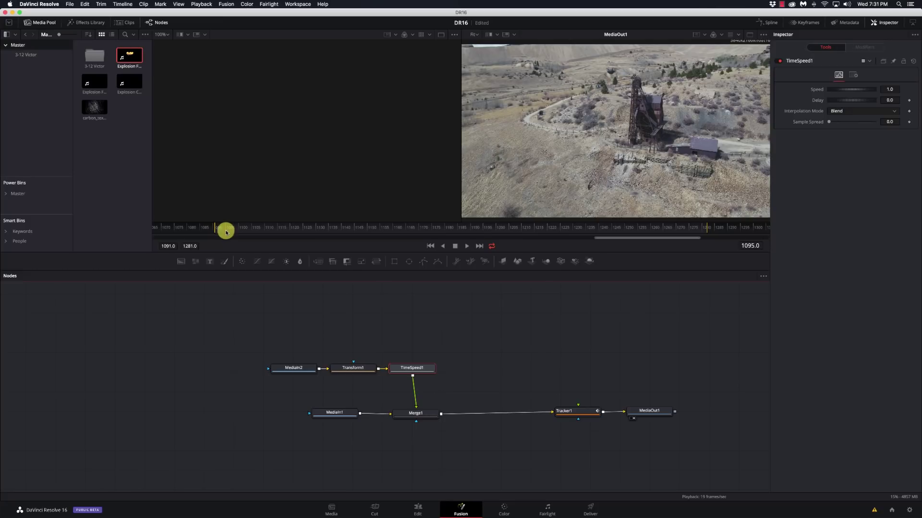
pyautogui.press('Tab')
pyautogui.click(215, 230)
pyautogui.click(467, 247)
pyautogui.click(454, 247)
pyautogui.click(454, 246)
pyautogui.moveTo(247, 228); pyautogui.dragTo(241, 227)
pyautogui.click(358, 367)
pyautogui.moveTo(615, 126); pyautogui.dragTo(634, 41)
pyautogui.click(217, 231)
pyautogui.click(466, 247)
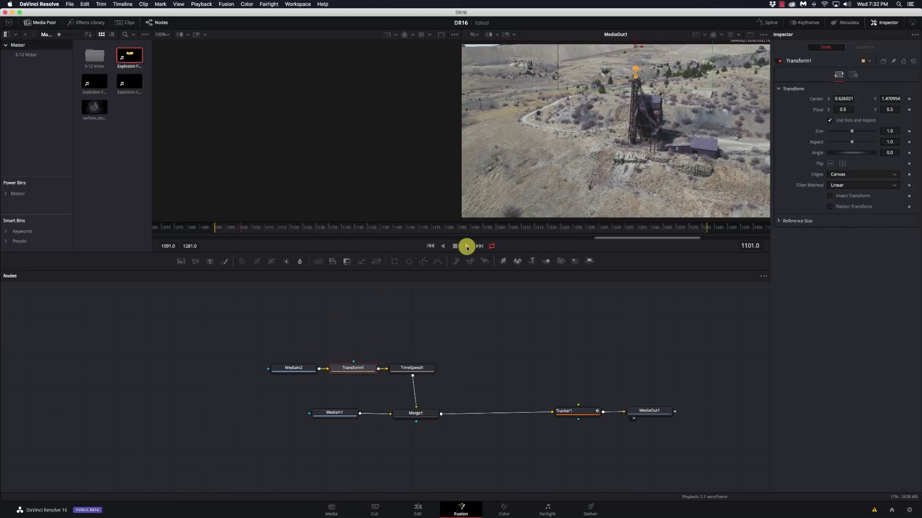
pyautogui.click(454, 246)
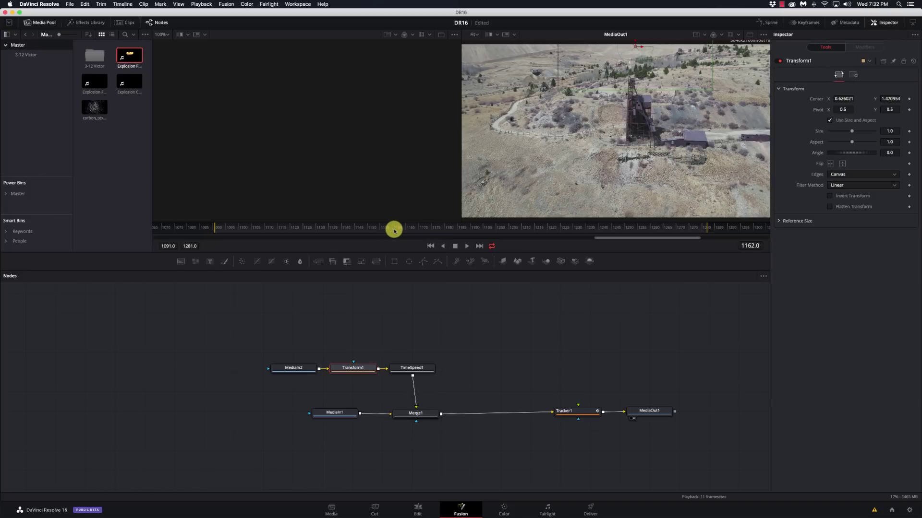
pyautogui.moveTo(394, 231); pyautogui.dragTo(398, 235)
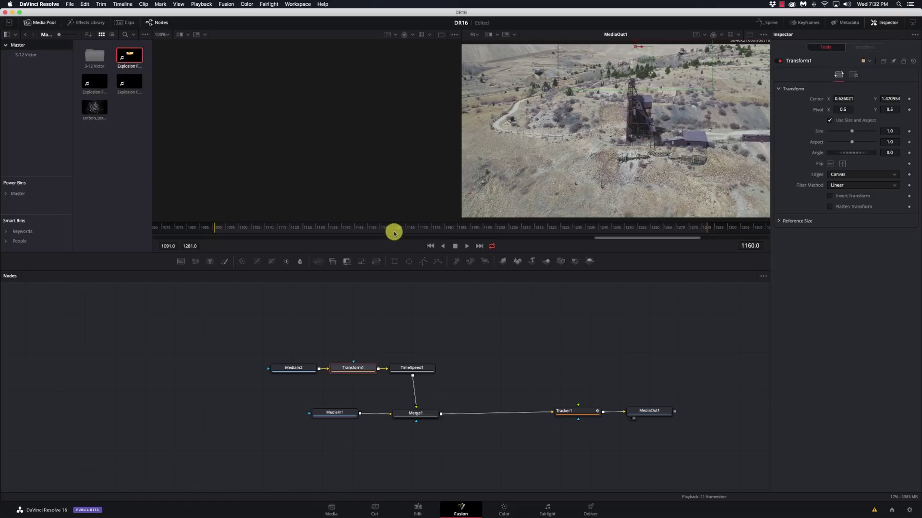
pyautogui.moveTo(450, 390); pyautogui.dragTo(263, 345)
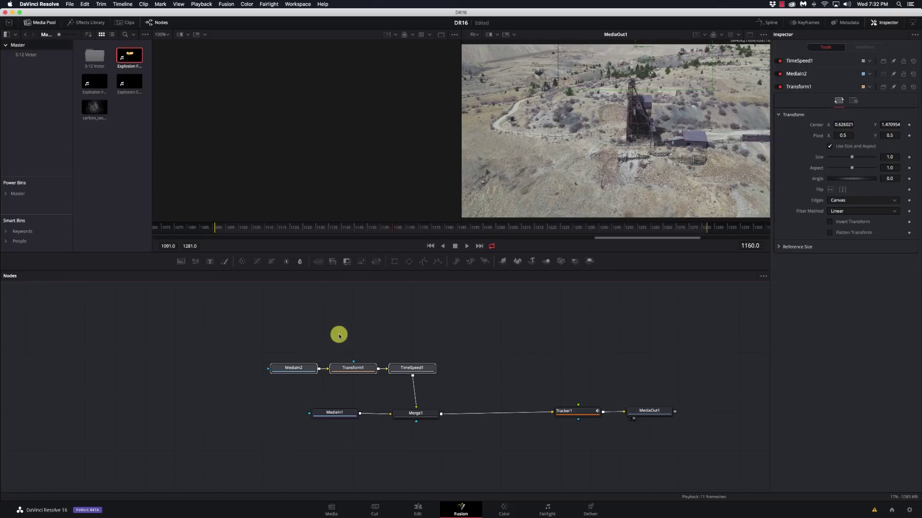
# Step: Paste a copy of the MediaIn2, Transform1 and TimeSpeed1 nodes above the originals
pyautogui.press('super+v')
pyautogui.moveTo(348, 323); pyautogui.dragTo(416, 329)
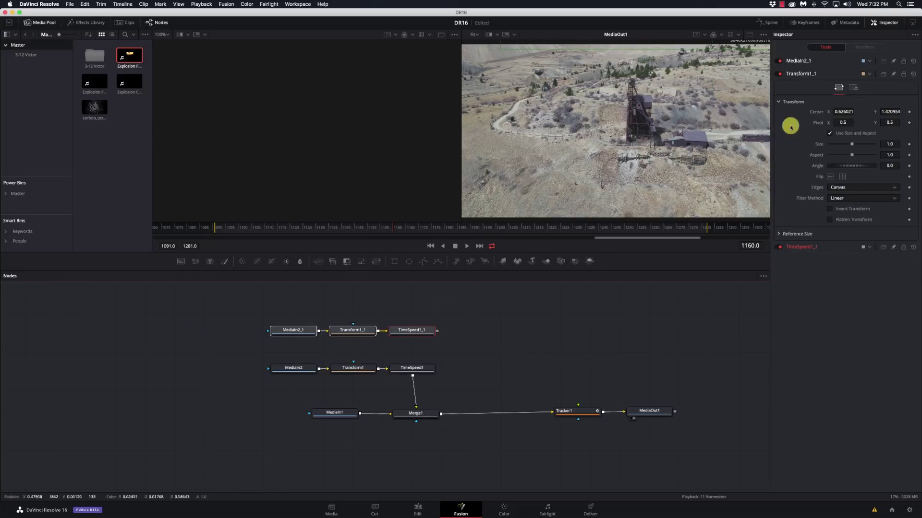
pyautogui.click(411, 330)
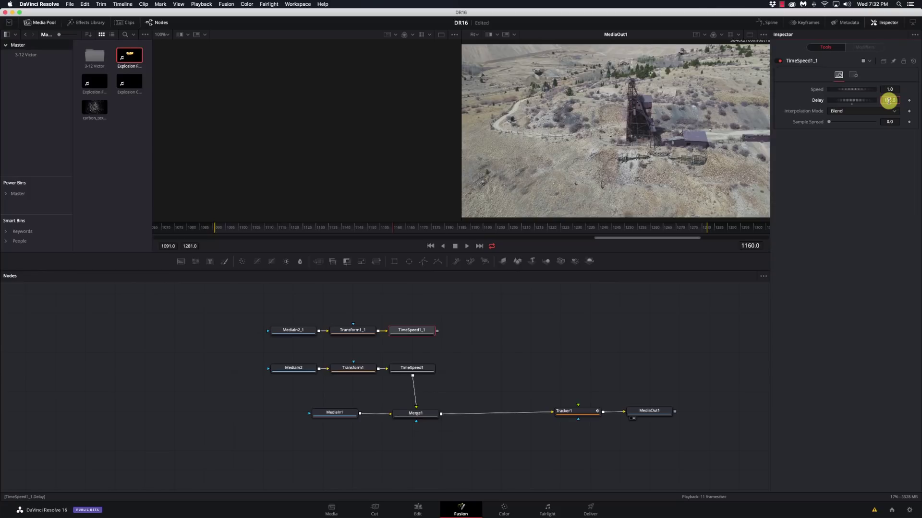
# Step: Insert Merge2 after Merge1 and feed the copied TimeSpeed1_1 into it
pyautogui.click(422, 417)
pyautogui.hotkey('shift', 'space')
pyautogui.write('mer')
pyautogui.press('Return')
pyautogui.moveTo(438, 332); pyautogui.dragTo(474, 407)
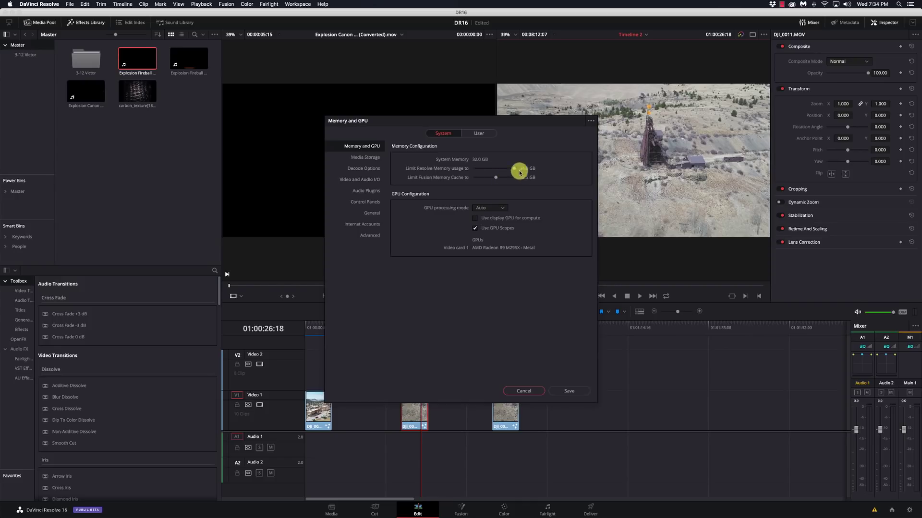
# Step: Drag the Limit Fusion Memory Cache slider up to 16.3 GB
pyautogui.moveTo(513, 172)
pyautogui.mouseDown()
pyautogui.moveTo(479, 171)
pyautogui.moveTo(521, 171)
pyautogui.mouseUp()
pyautogui.moveTo(495, 177); pyautogui.dragTo(510, 179)
# Step: Cancel Preferences and preview the timeline from 01:00:22:04
pyautogui.click(523, 390)
pyautogui.click(402, 331)
pyautogui.press('space')
pyautogui.click(403, 329)
# Step: Render 01:00:22:04 to 01:00:28:12 as Mine.mov from the Deliver render queue
pyautogui.click(590, 509)
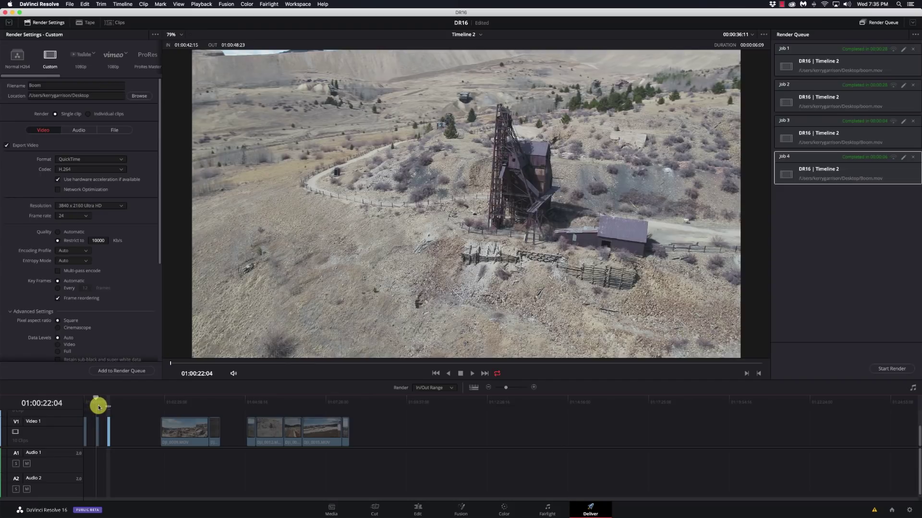
pyautogui.moveTo(98, 407); pyautogui.dragTo(106, 401)
pyautogui.press('Left')
pyautogui.press('o')
pyautogui.click(56, 84)
pyautogui.click(118, 371)
pyautogui.click(881, 368)
pyautogui.scroll(-5, 118, 303)
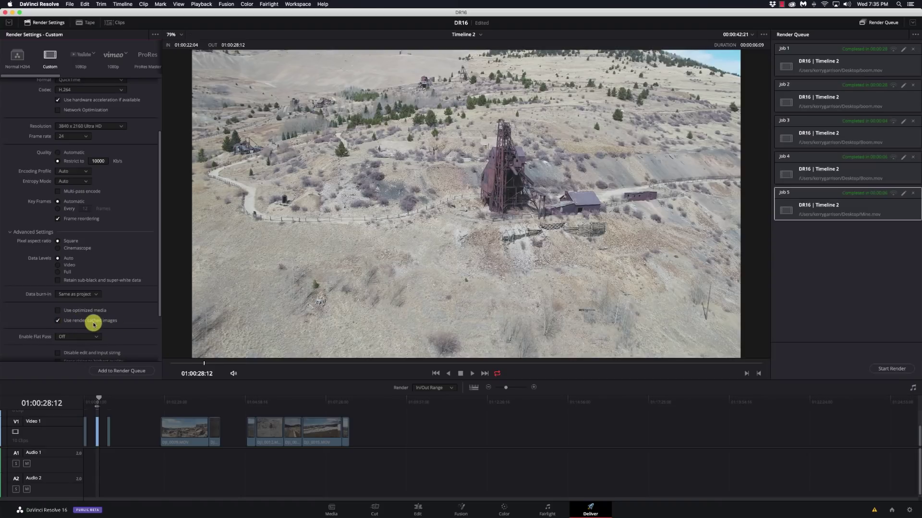